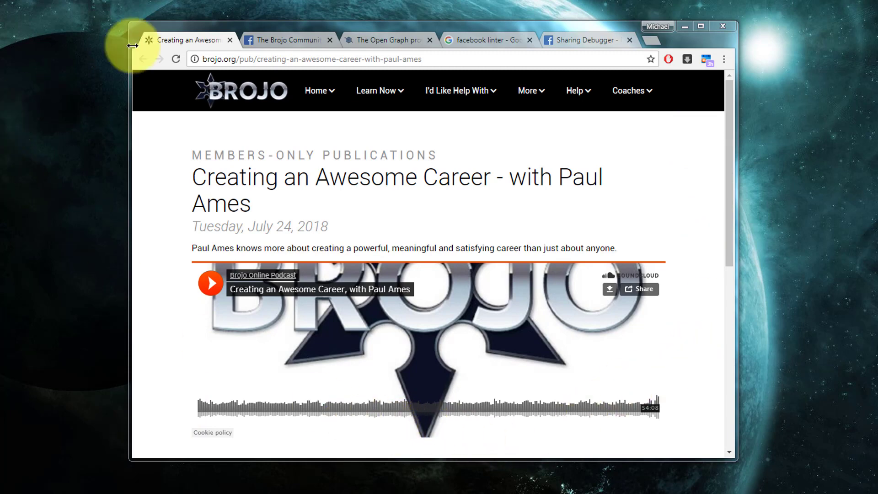
- Switch to The Brojo Community Worldwide group to view the shared 'Creating an Awesome Career' link preview
left_click(289, 39)
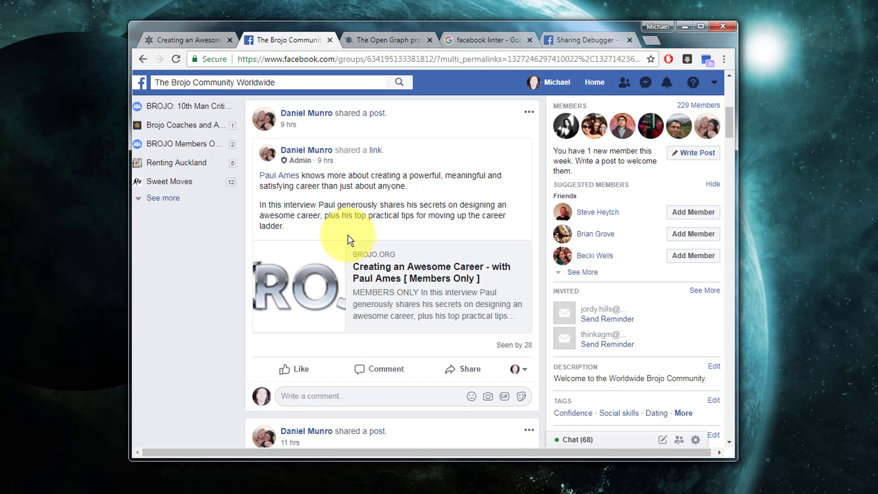
- On ogp.me, review the Basic Metadata example og meta tags, highlighting the og:image line
left_click(394, 40)
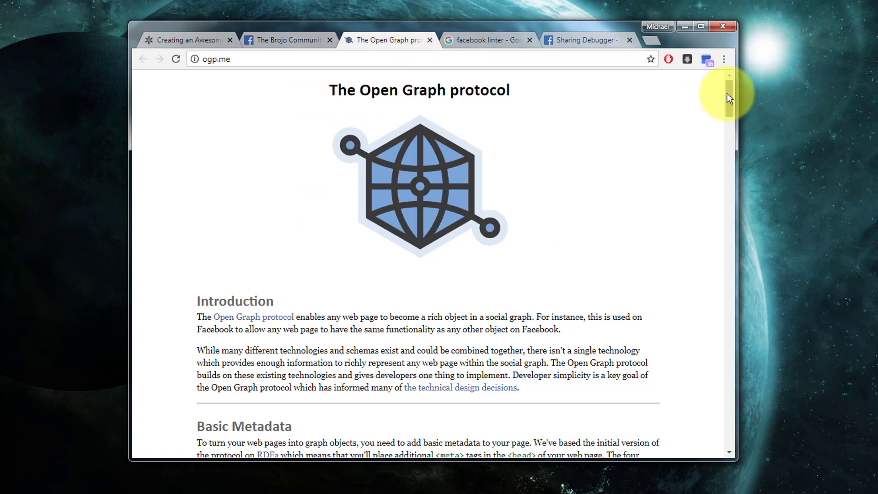
left_click_drag(728, 92, 732, 125)
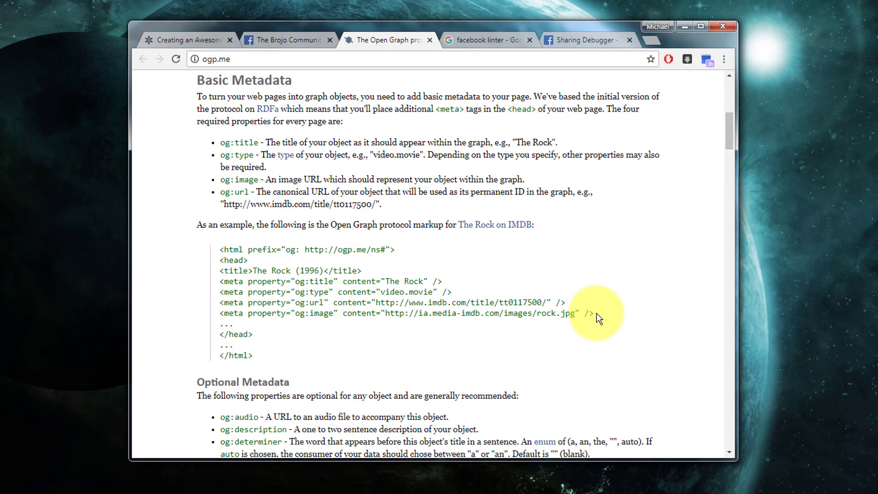
left_click_drag(595, 313, 190, 287)
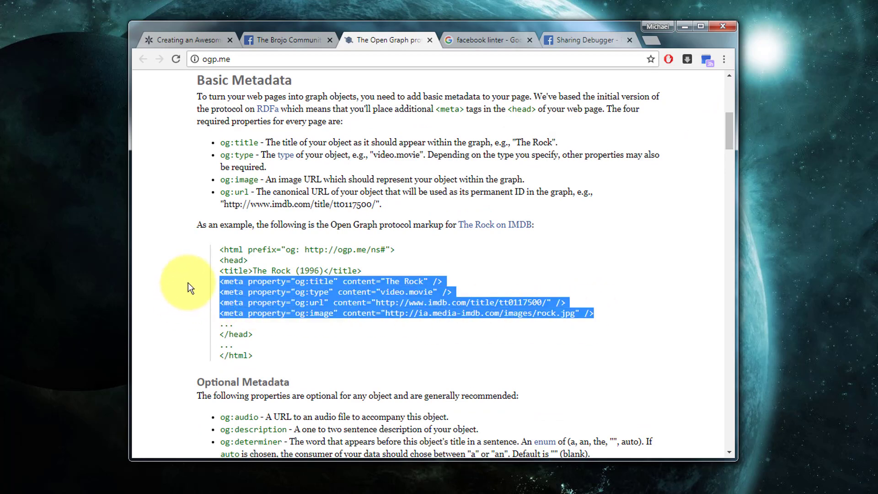
left_click(483, 270)
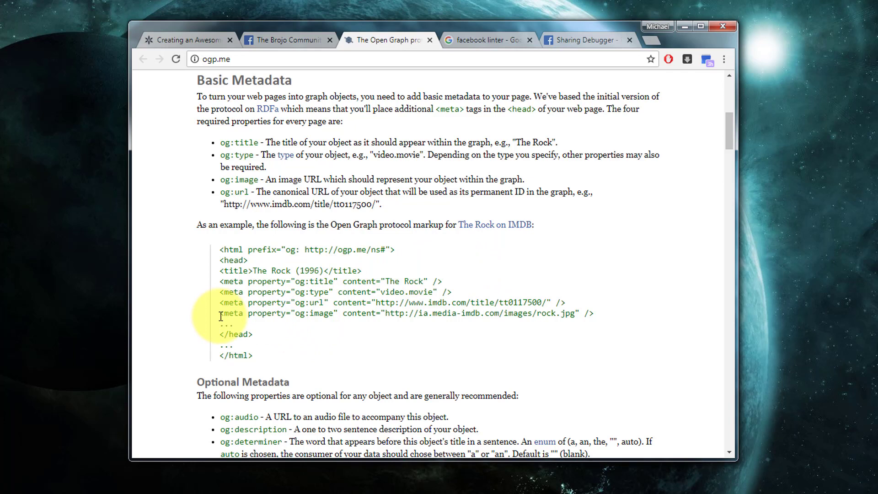
left_click_drag(220, 314, 600, 315)
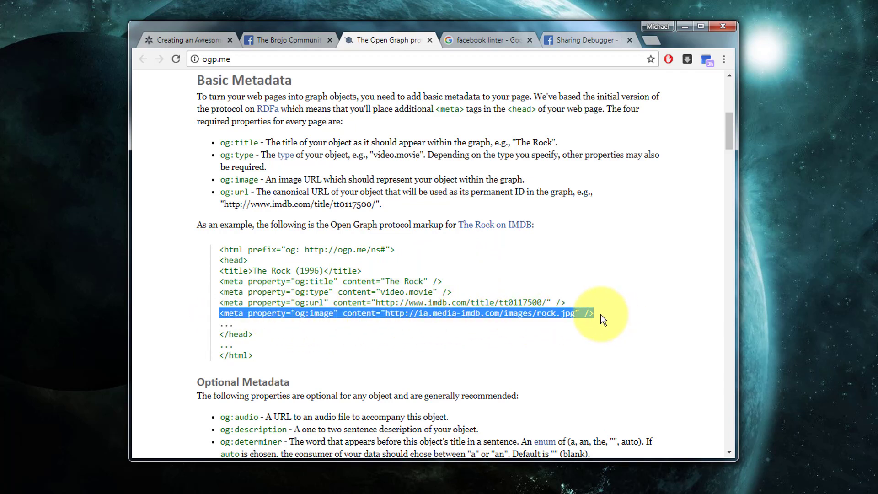
left_click(619, 339)
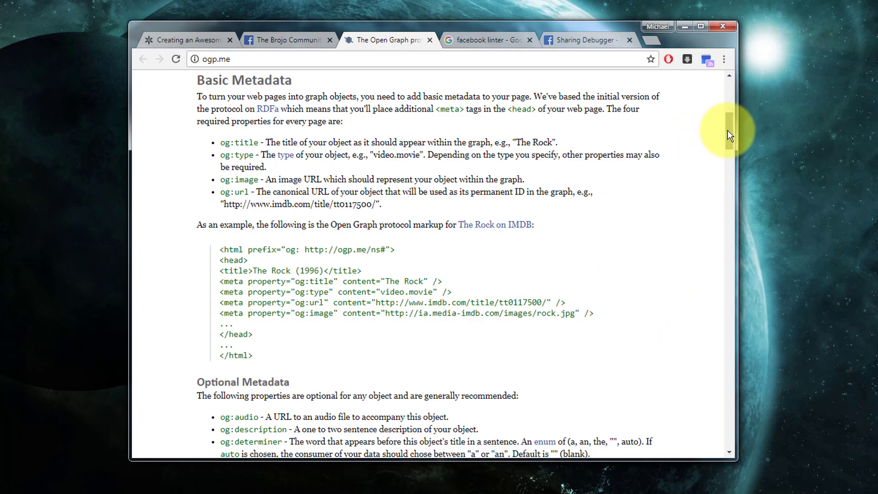
left_click_drag(728, 131, 716, 84)
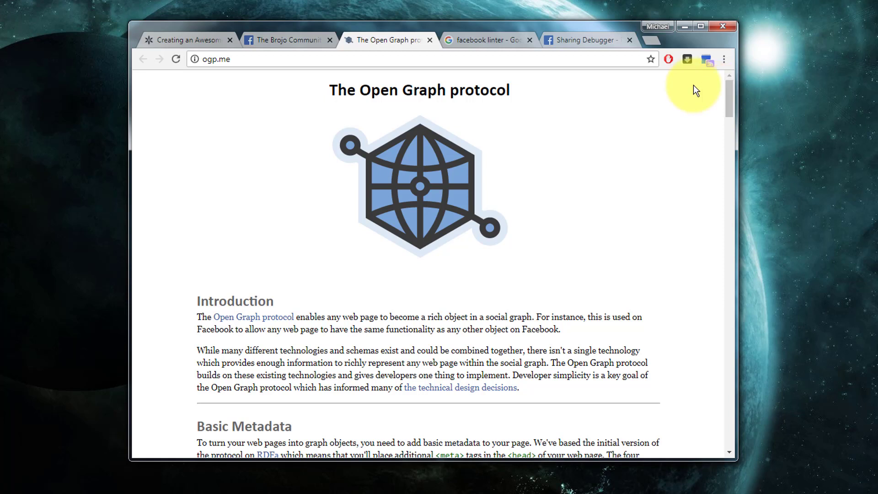
- Glance back at the Brojo group post, then bring up the 'facebook linter' Google results
left_click(275, 40)
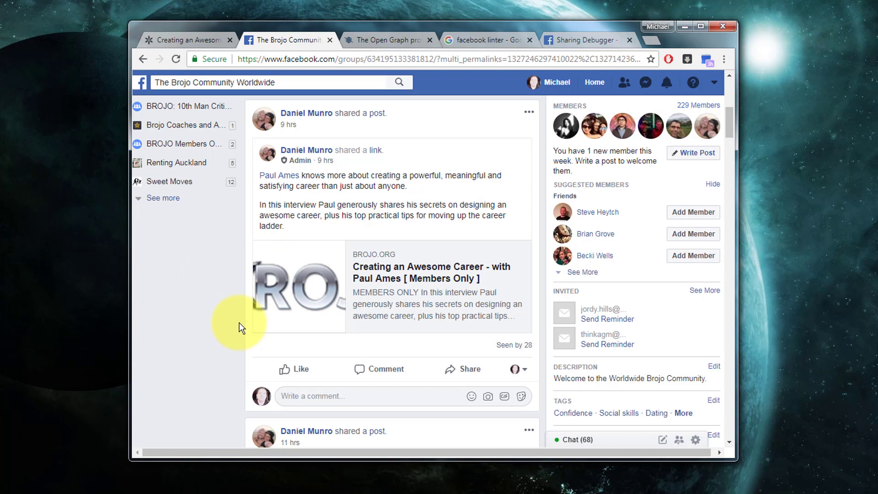
left_click(474, 41)
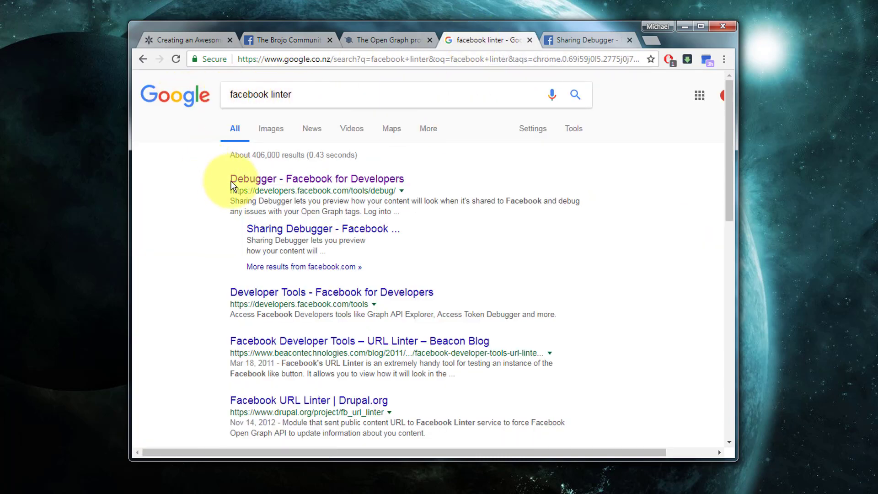
- Rescrape the brojo.org article URL twice in the Sharing Debugger and check its Open Graph properties
left_click(574, 45)
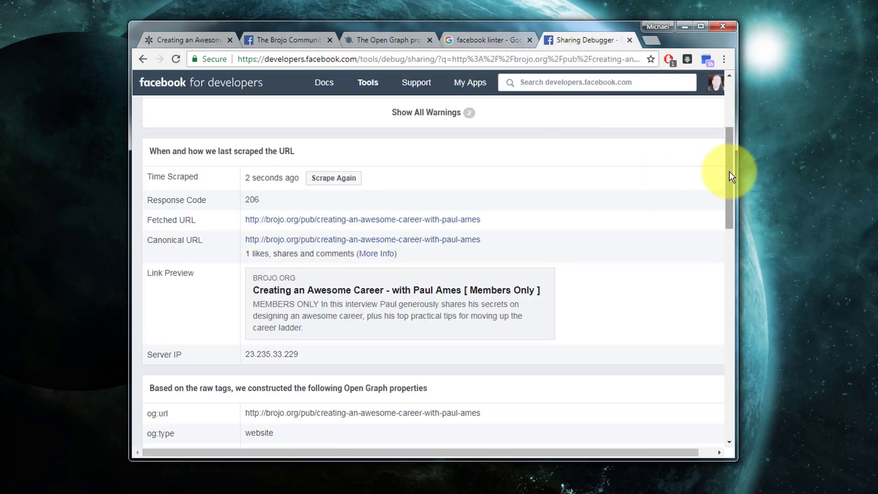
mouse_move(730, 172)
left_mouse_down()
mouse_move(732, 121)
mouse_move(729, 157)
left_mouse_up()
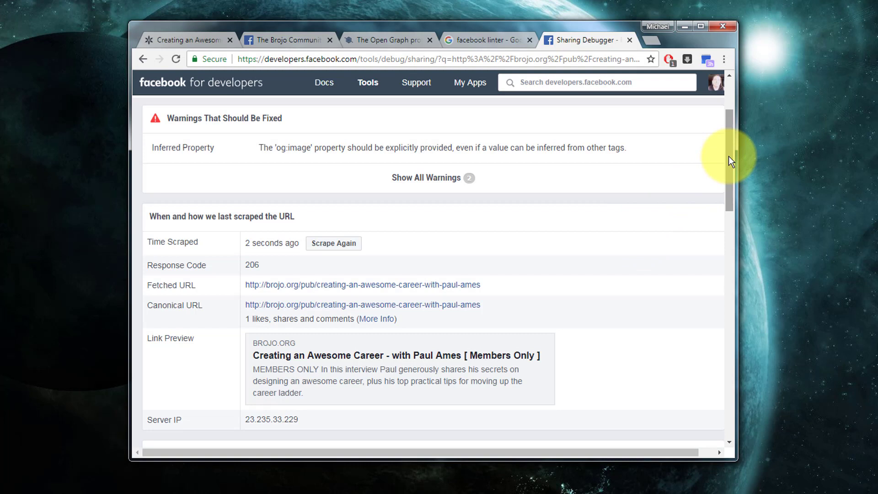
left_click_drag(729, 155, 730, 172)
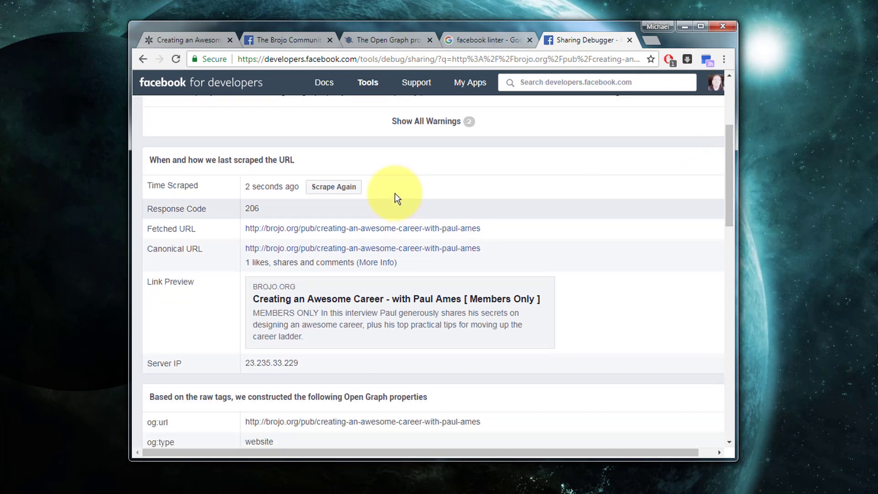
left_click(336, 187)
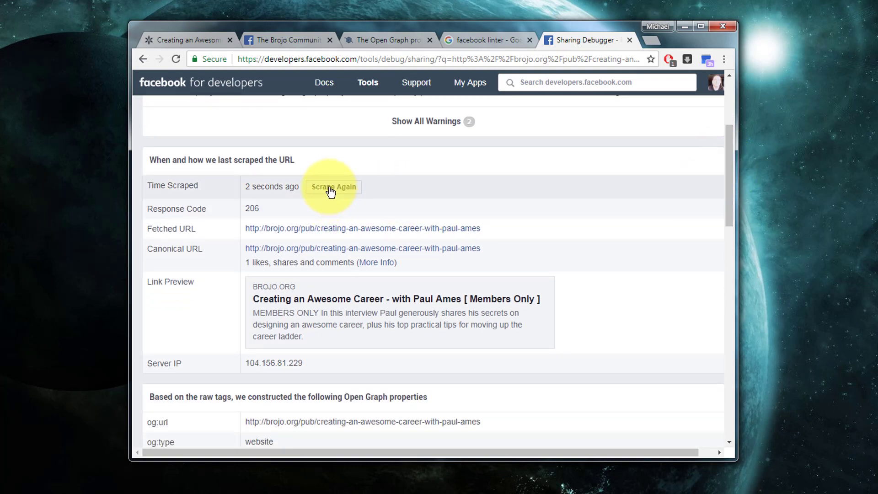
left_click(331, 187)
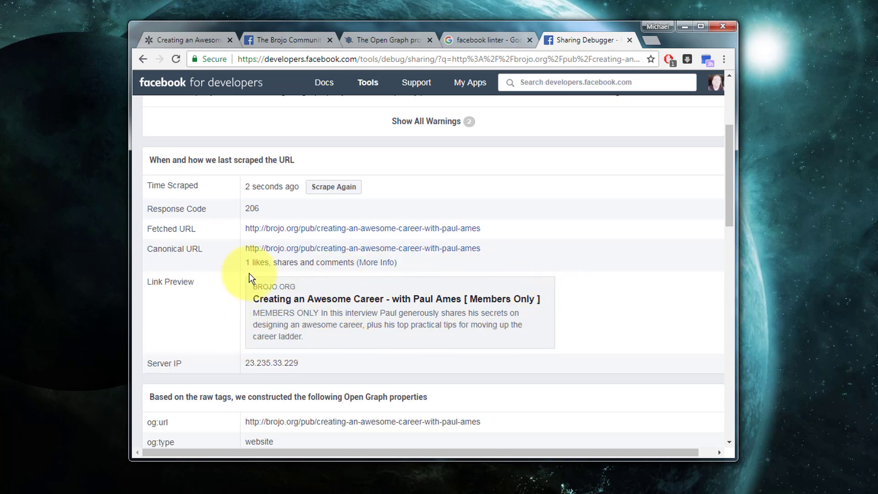
left_click_drag(732, 164, 730, 228)
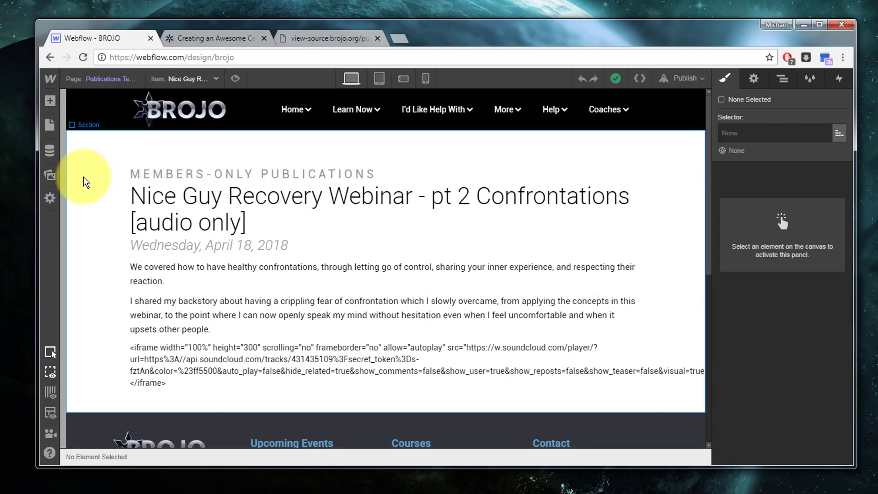
- Inspect the Publications collection's field settings in the CMS, then cancel without saving
left_click(52, 147)
scroll(152, 255, "down", 3)
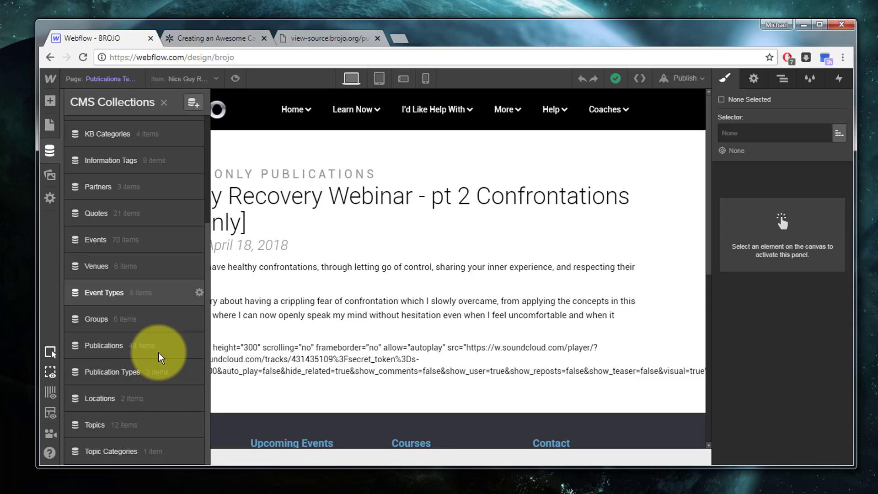
left_click(201, 346)
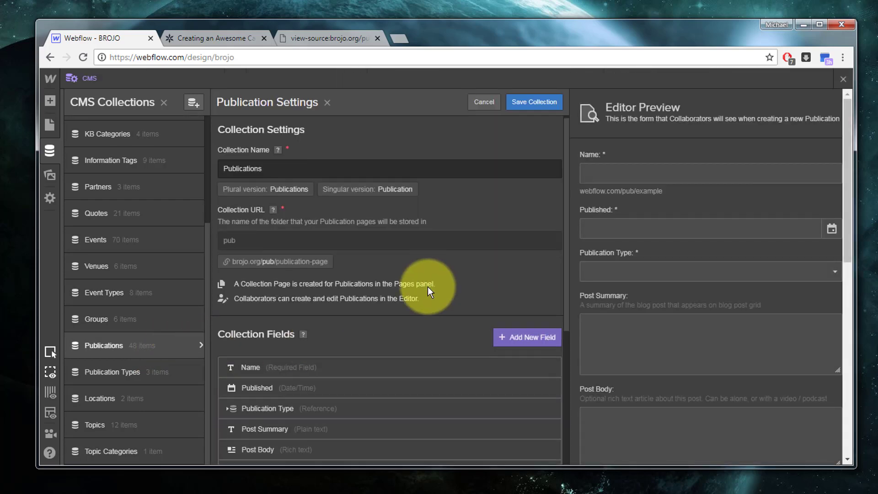
scroll(427, 286, "down", 5)
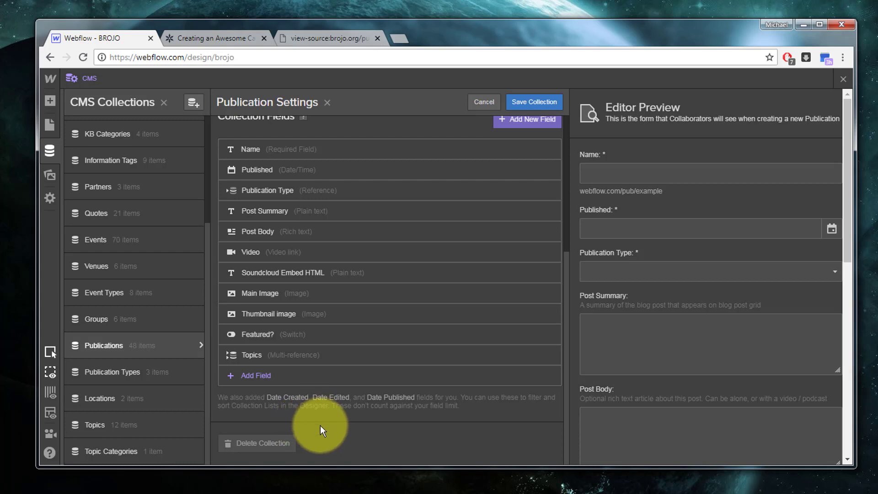
left_click(477, 100)
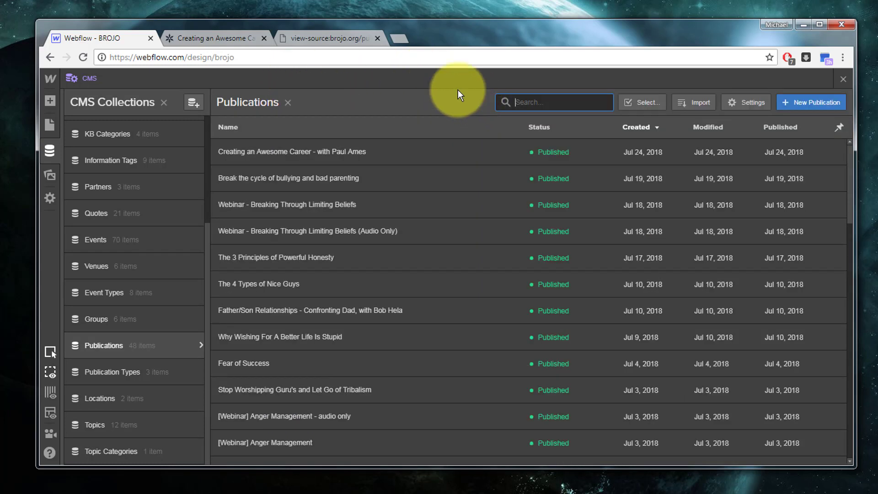
- Open the Publications Template's Open Graph settings and check the Open Graph Image options
left_click(48, 125)
scroll(130, 263, "down", 15)
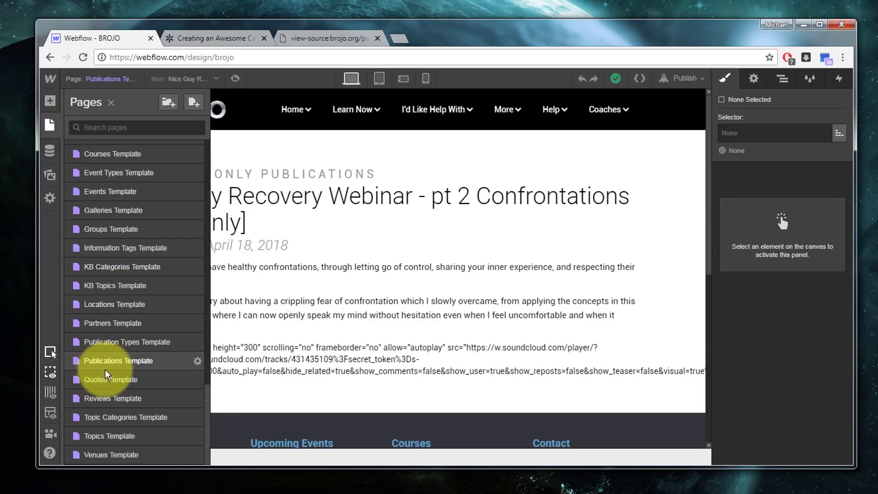
left_click(197, 361)
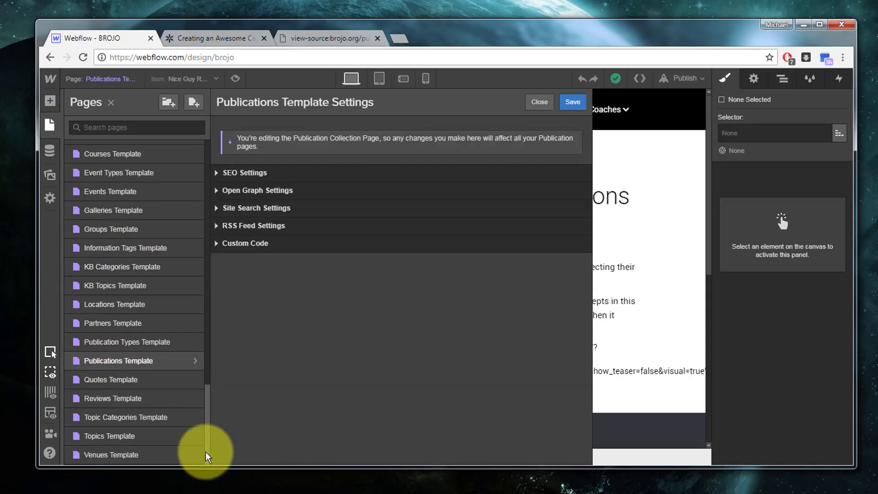
left_click(242, 191)
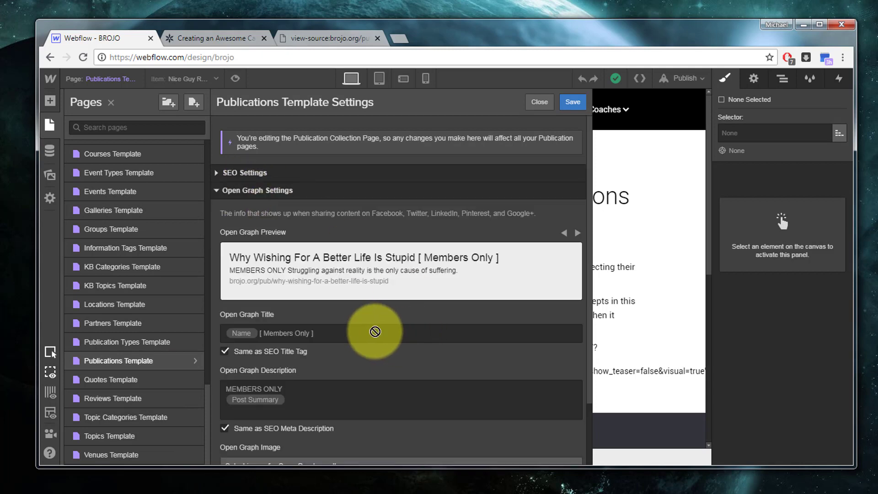
scroll(369, 308, "down", 3)
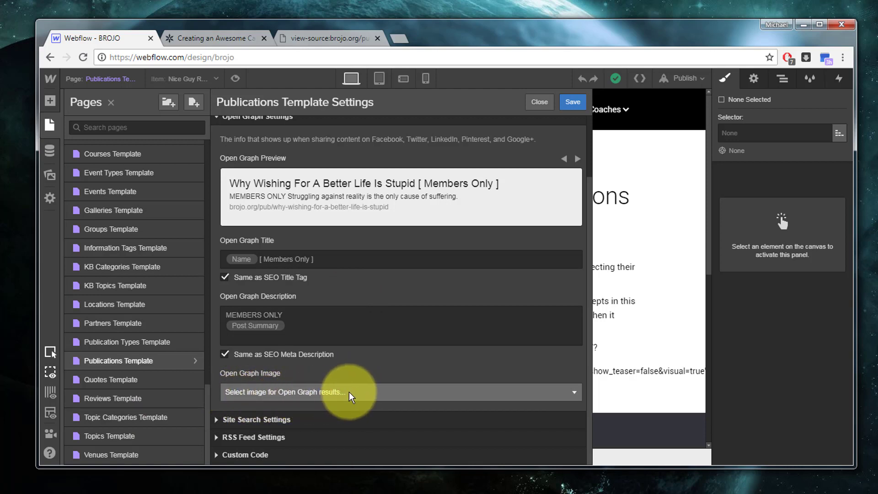
left_click(350, 397)
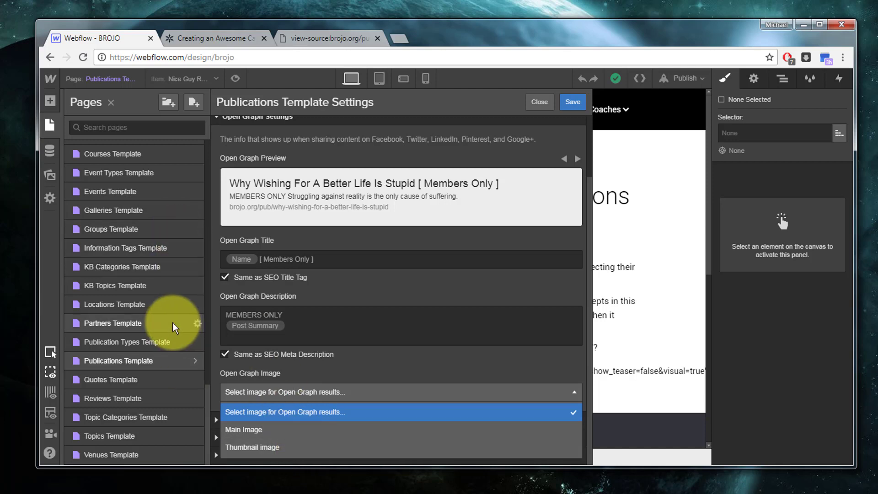
left_click_drag(207, 392, 219, 241)
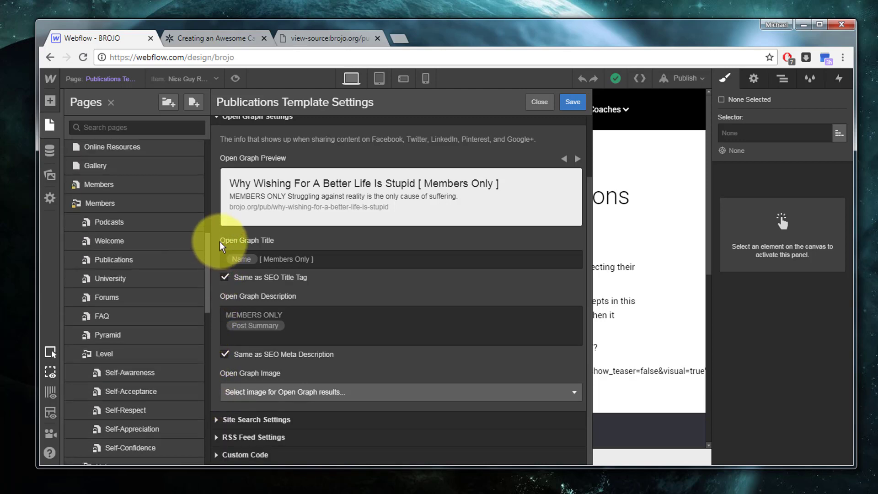
- Open the Podcasts page, then inspect the Terms & Definitions page's empty Open Graph image URL
left_click(108, 223)
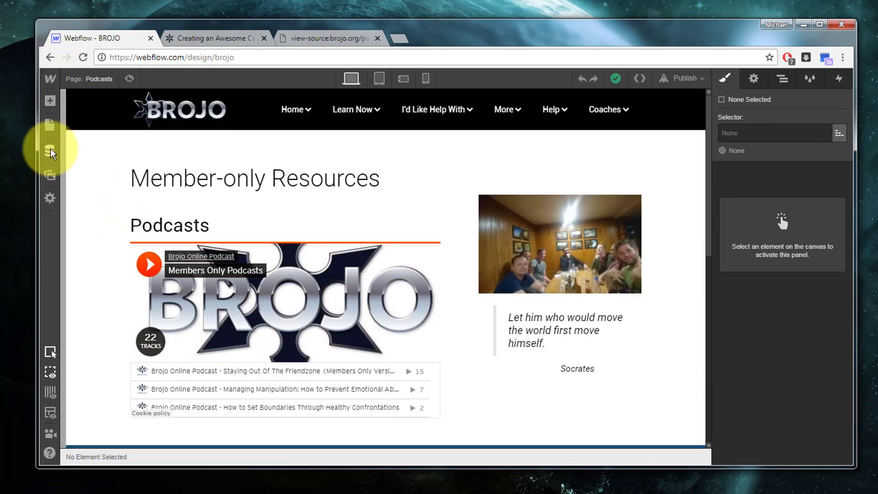
left_click(50, 126)
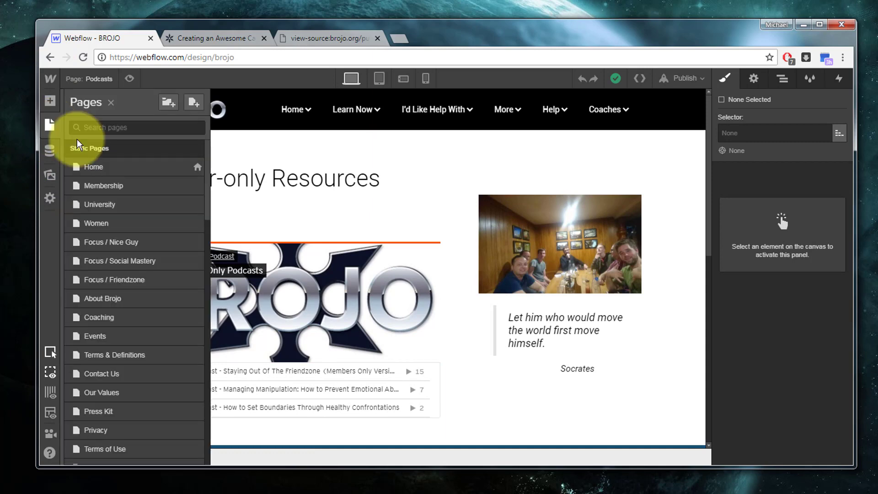
left_click(197, 355)
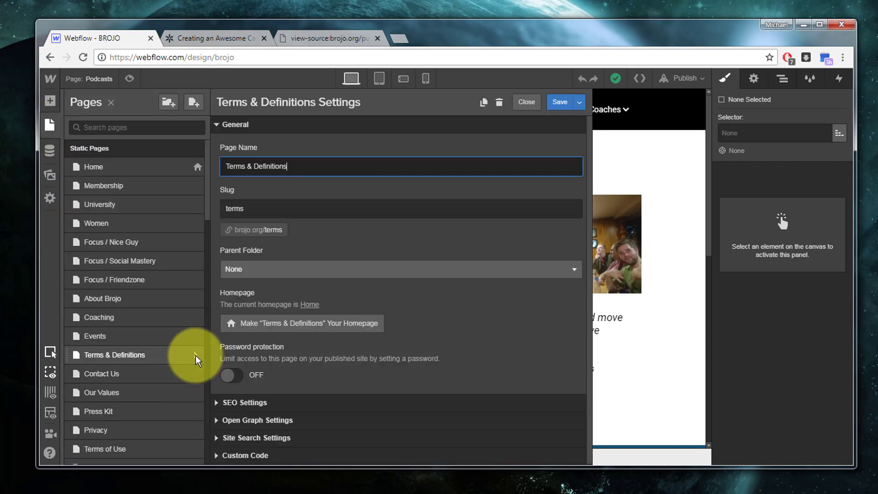
left_click(292, 420)
scroll(414, 375, "down", 6)
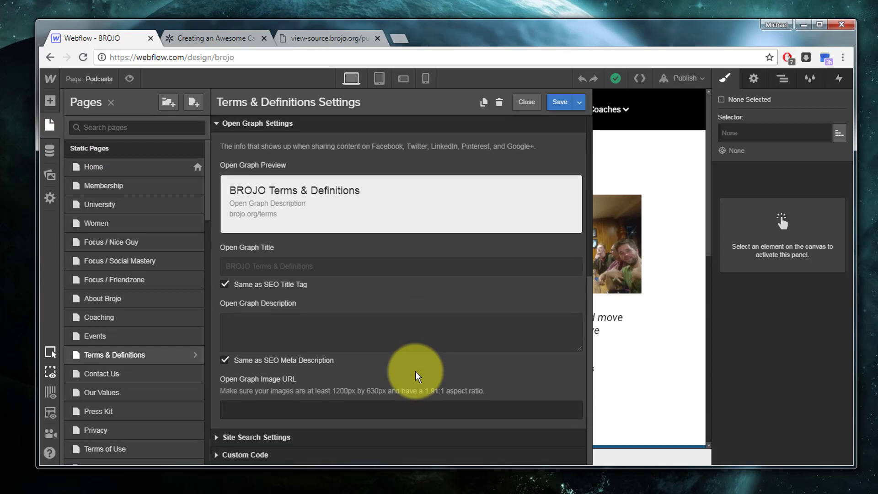
left_click(326, 410)
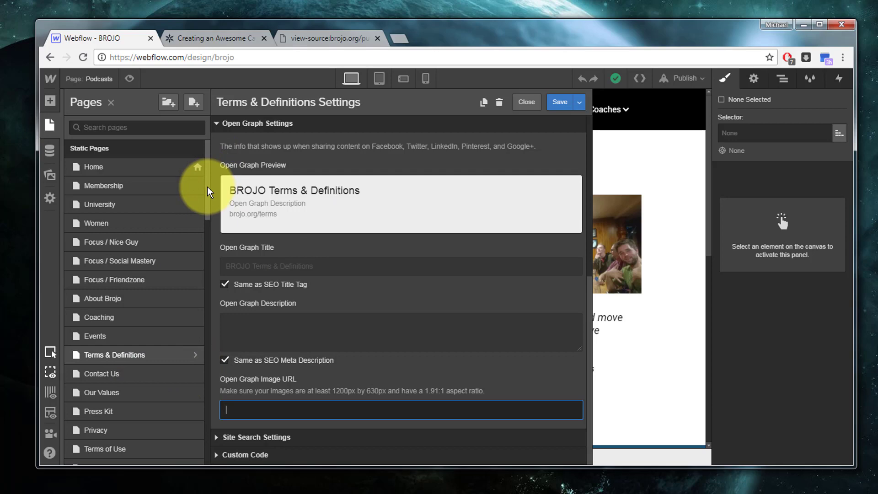
left_click_drag(207, 187, 225, 438)
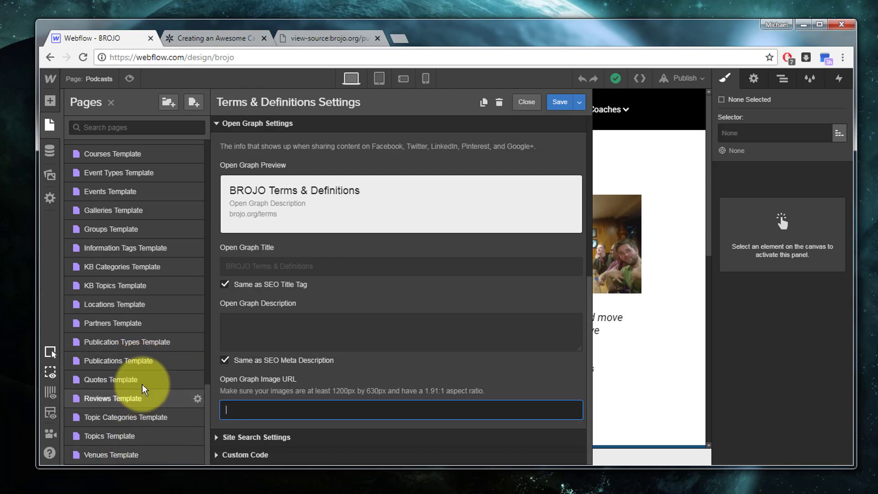
- Discard pending changes and paste an og:image meta tag into the Publications Template head code
left_click(198, 361)
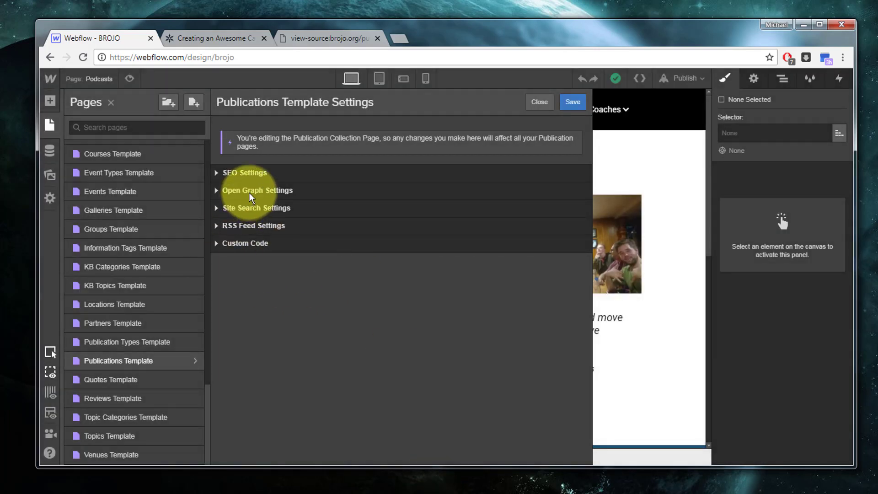
left_click(249, 192)
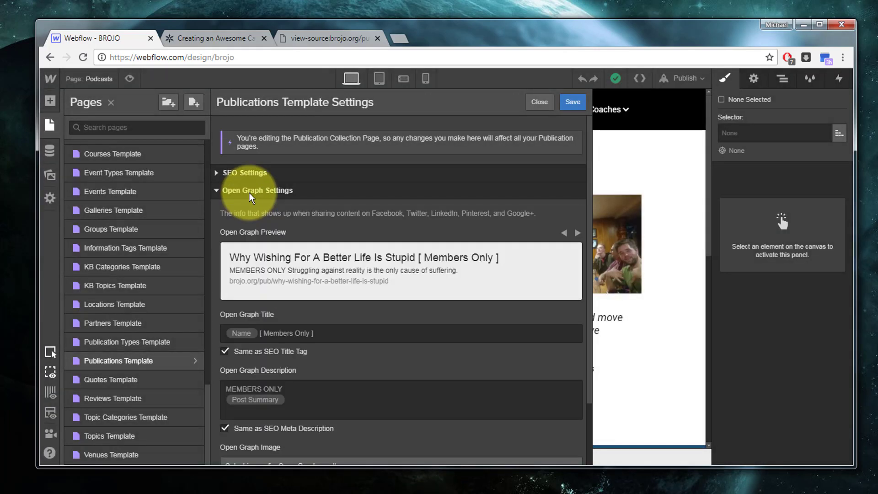
scroll(293, 384, "down", 2)
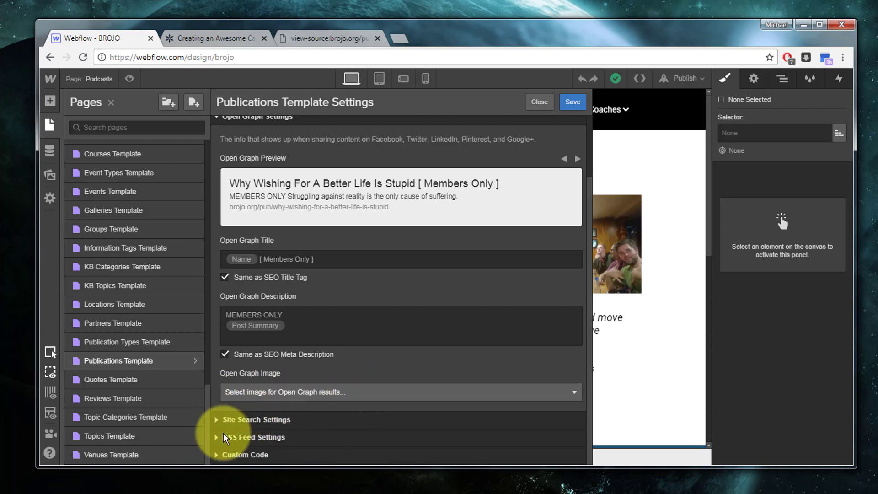
left_click(277, 459)
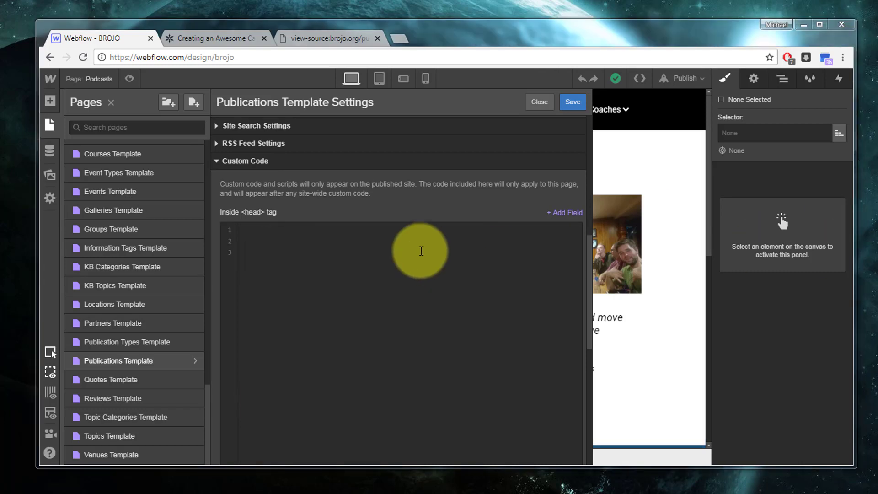
left_click(316, 232)
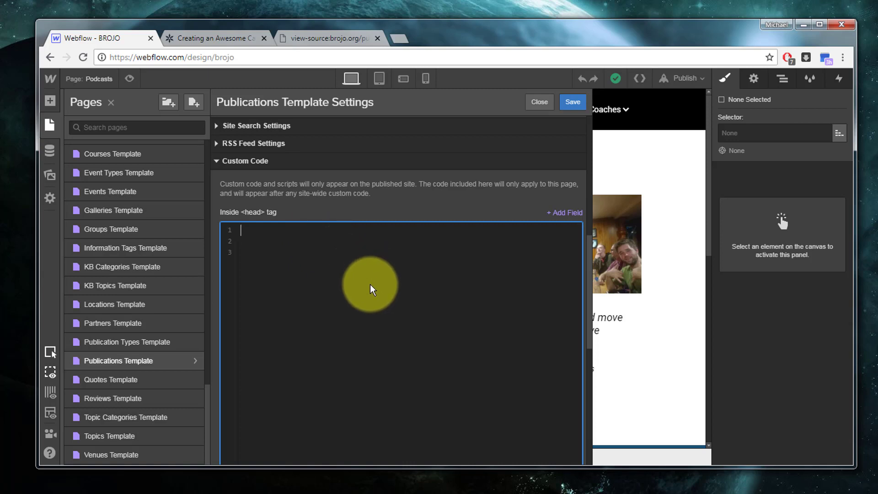
type("<meta property=\"og:image\" content=\"\" />")
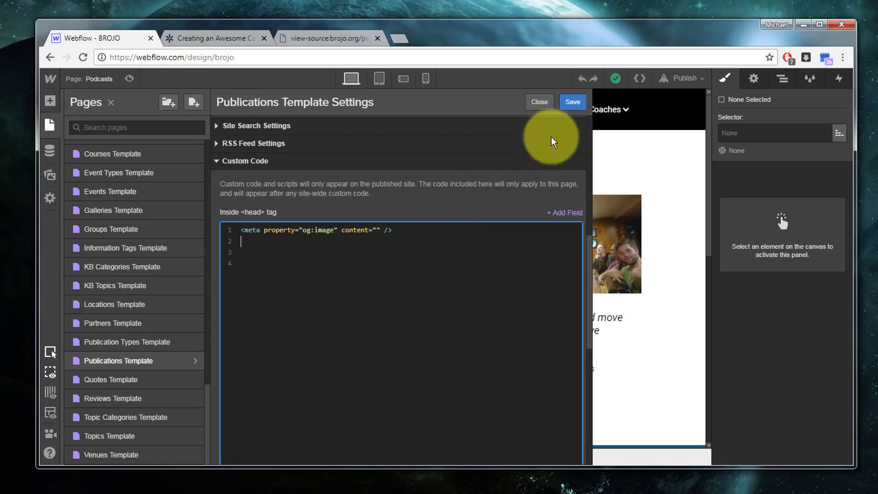
- Save the template's og:image code and open the superguy[1].jpg asset's details
left_click(573, 103)
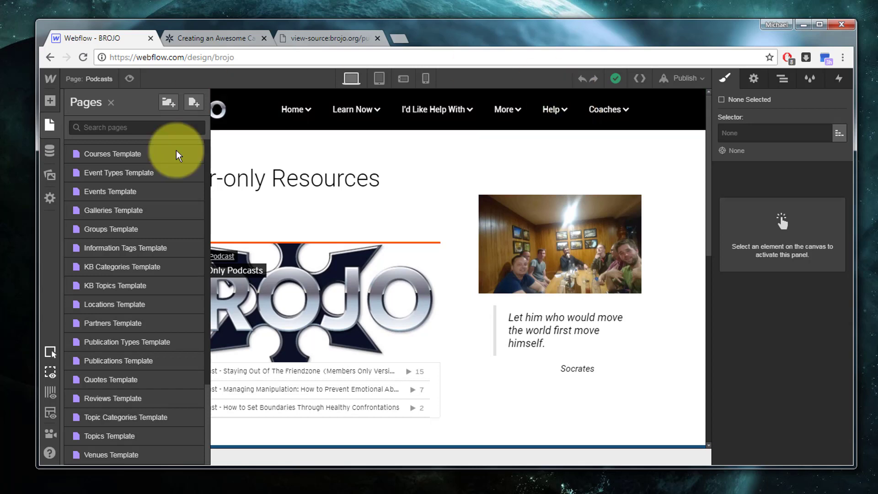
left_click(51, 176)
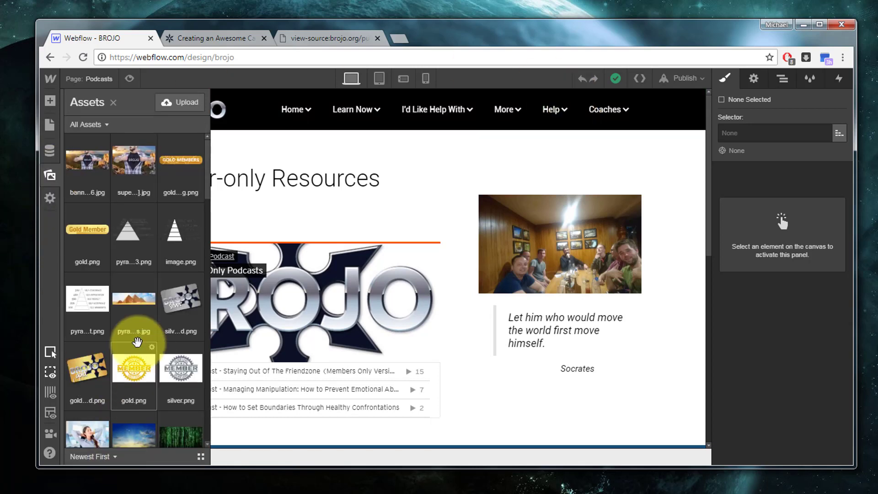
scroll(138, 341, "down", 10)
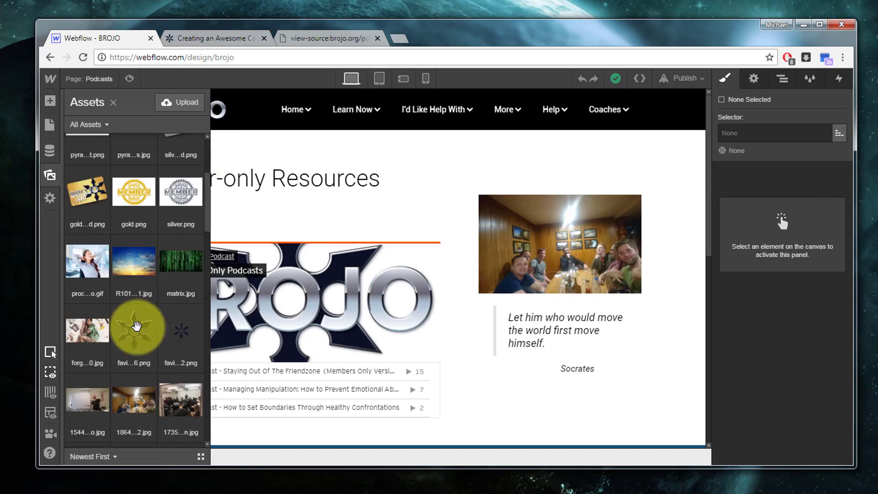
scroll(138, 339, "down", 10)
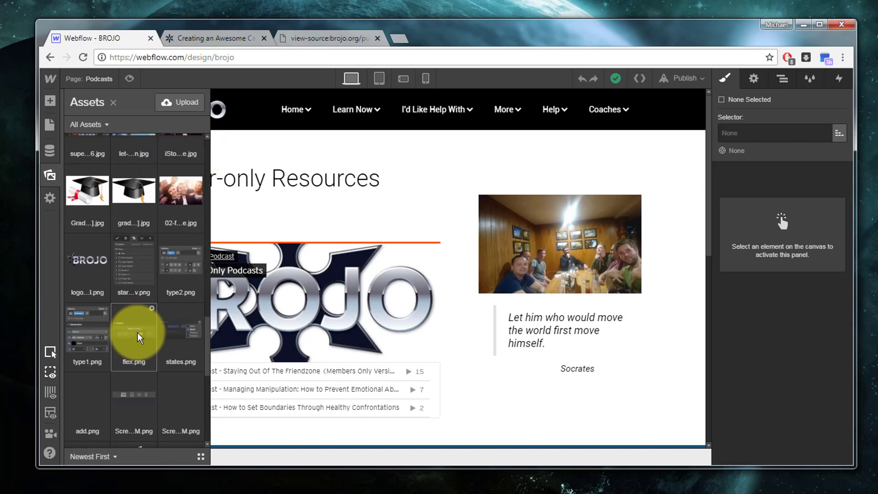
scroll(137, 338, "up", 15)
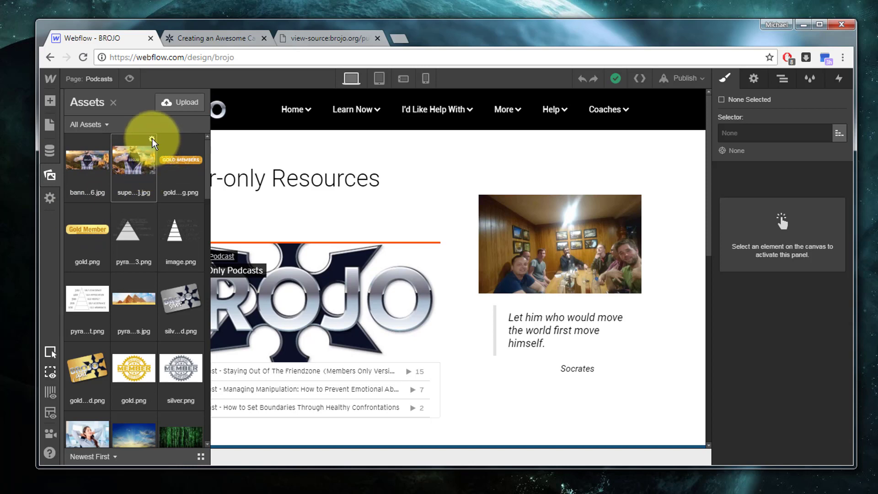
left_click(152, 139)
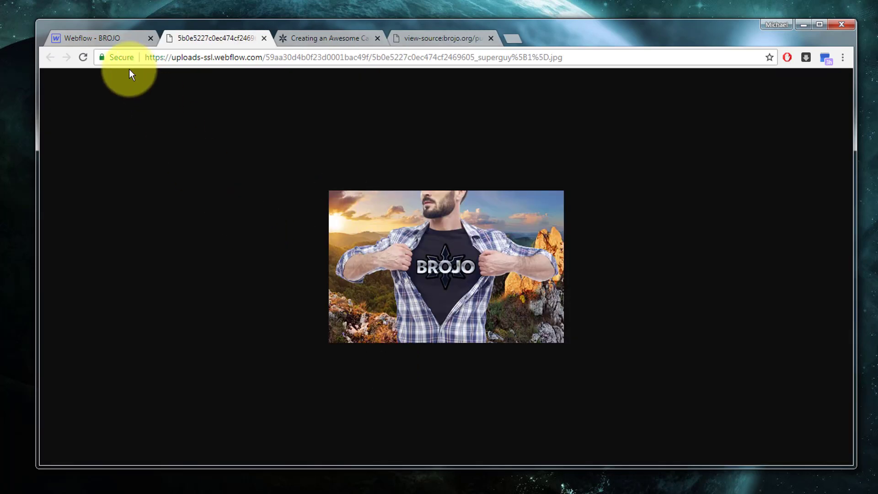
- Copy the superguy image's uploads-ssl.webflow.com URL, then close Asset Details in Webflow
left_click(103, 40)
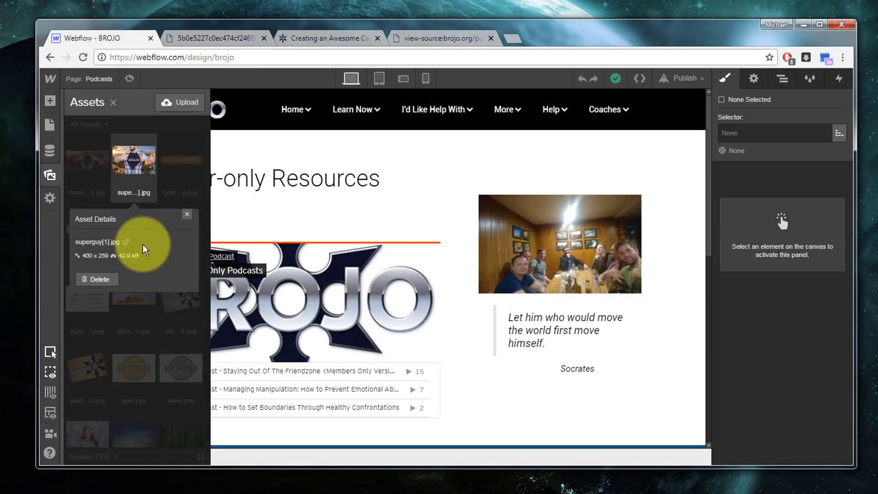
left_click(201, 38)
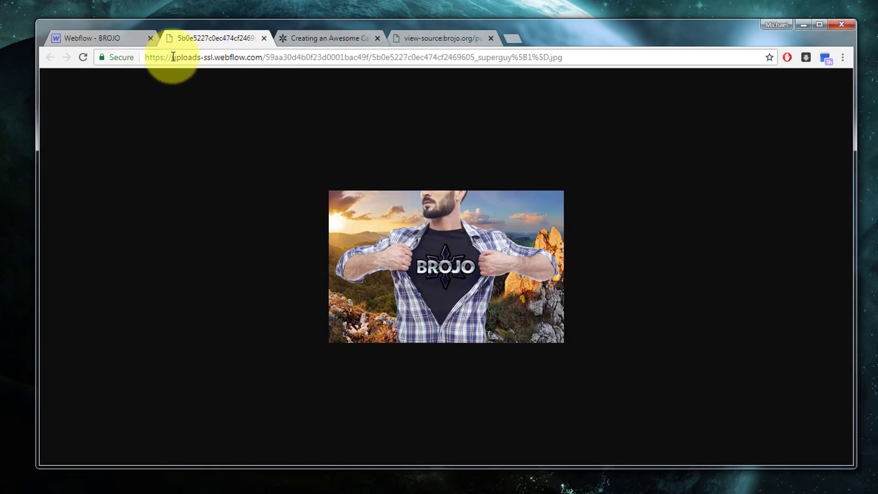
left_click(581, 57)
key("ctrl+c")
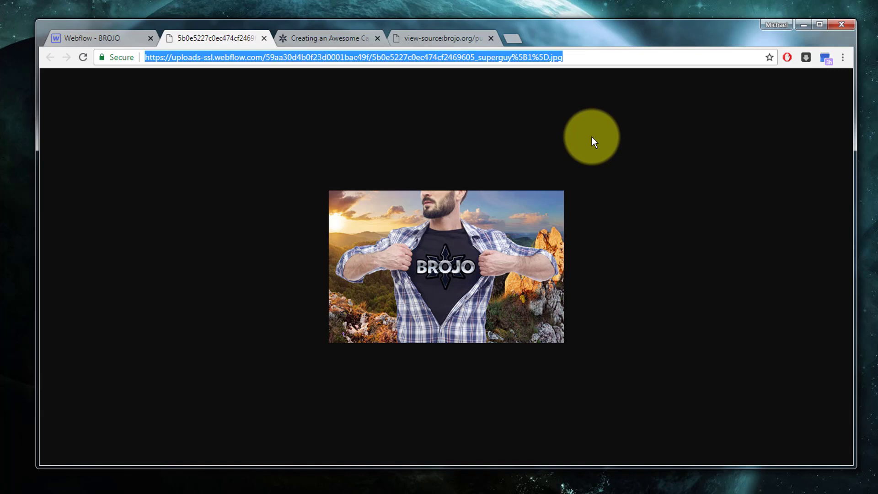
left_click(81, 39)
left_click(187, 216)
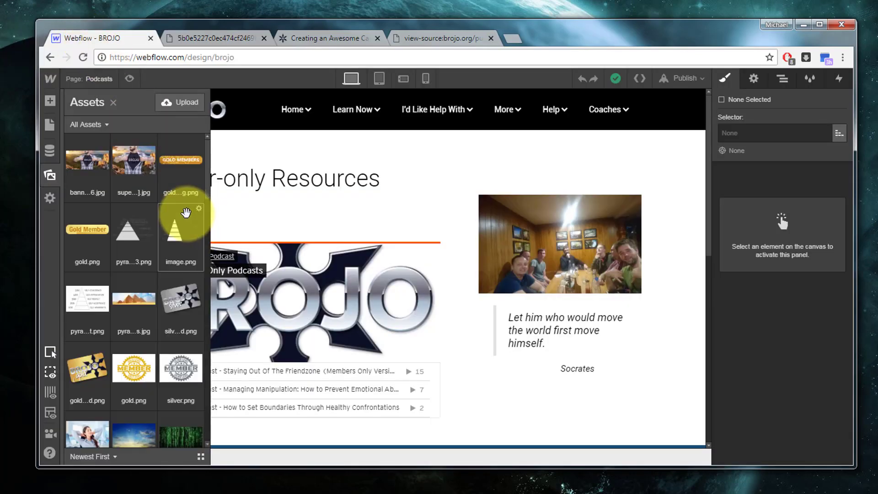
- Paste the superguy image URL into the og:image meta tag's content in the Publications Template custom code
left_click(49, 124)
scroll(152, 396, "down", 10)
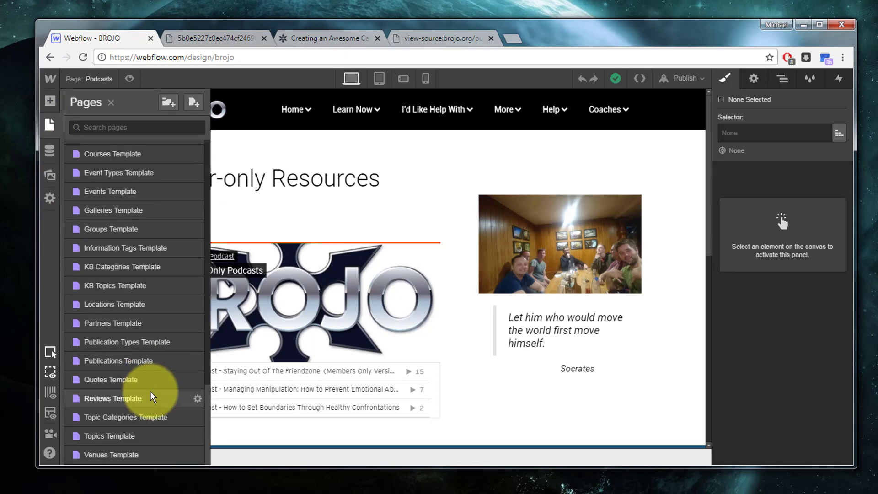
left_click(197, 360)
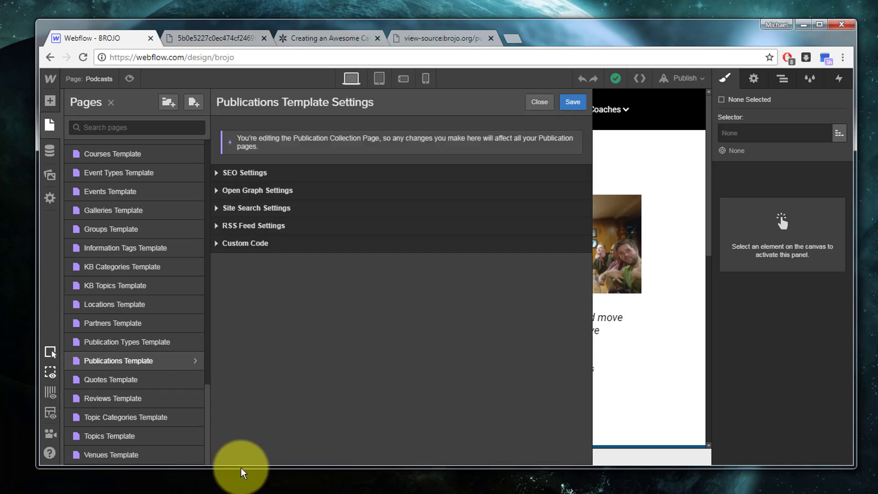
left_click(249, 246)
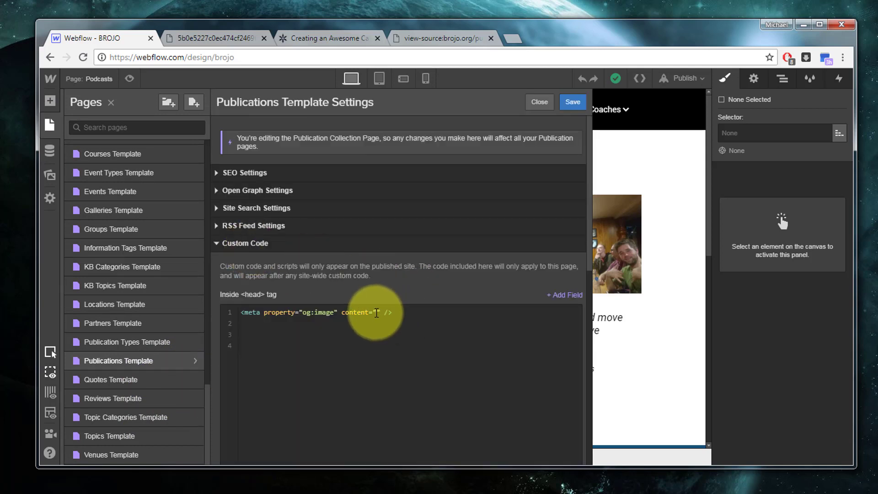
left_click(378, 313)
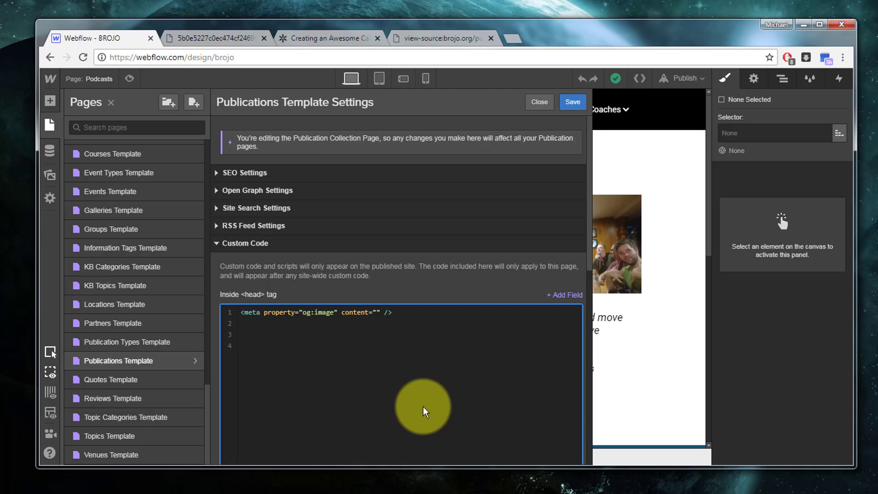
key("ctrl+v")
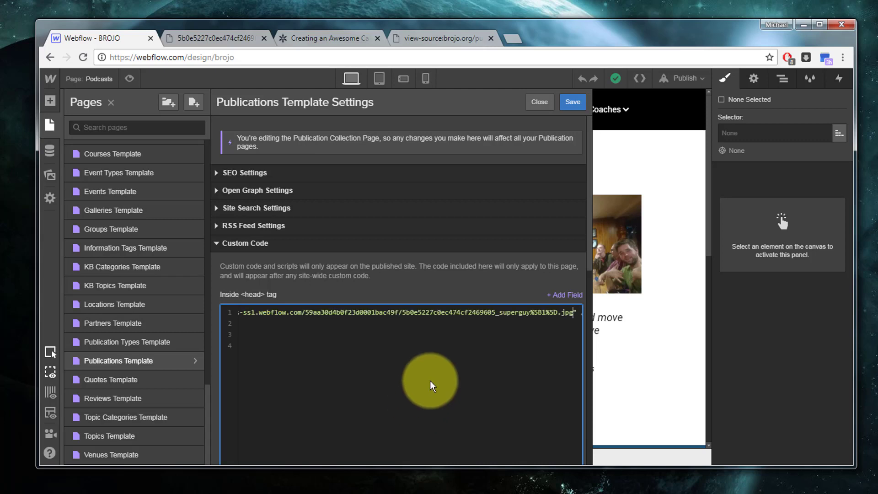
- Review the Publications Template's Open Graph settings
key("Home")
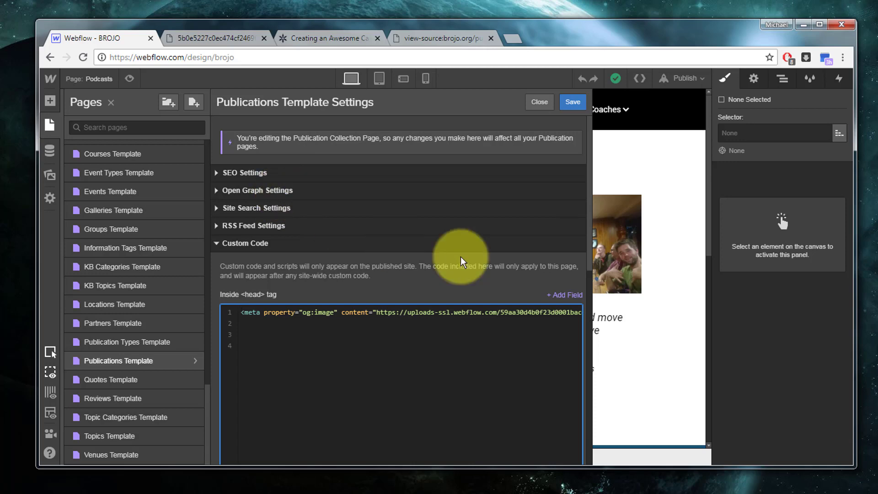
left_click(275, 191)
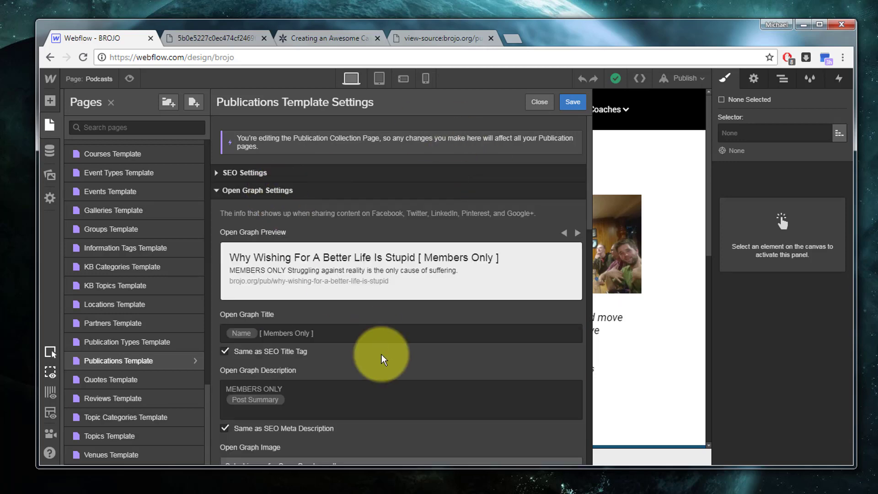
scroll(383, 389, "down", 5)
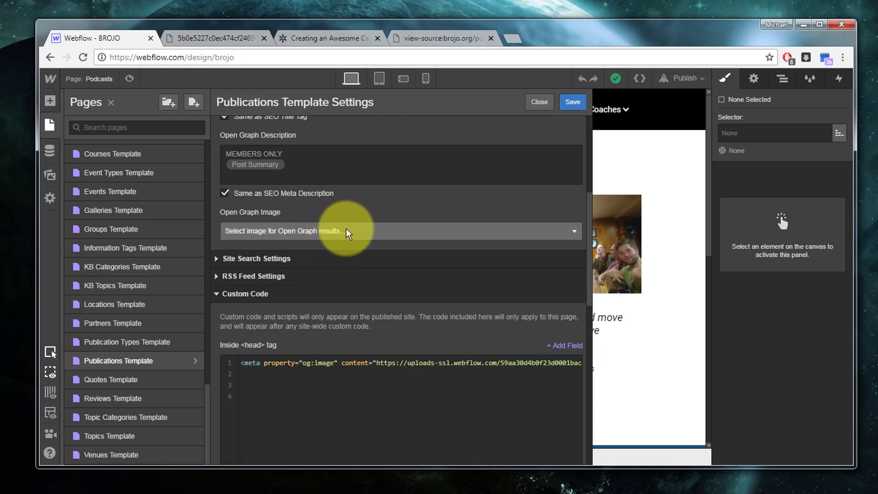
- Save the Publications Template settings and publish the site to brojo.webflow.io and brojo.org
left_click(572, 103)
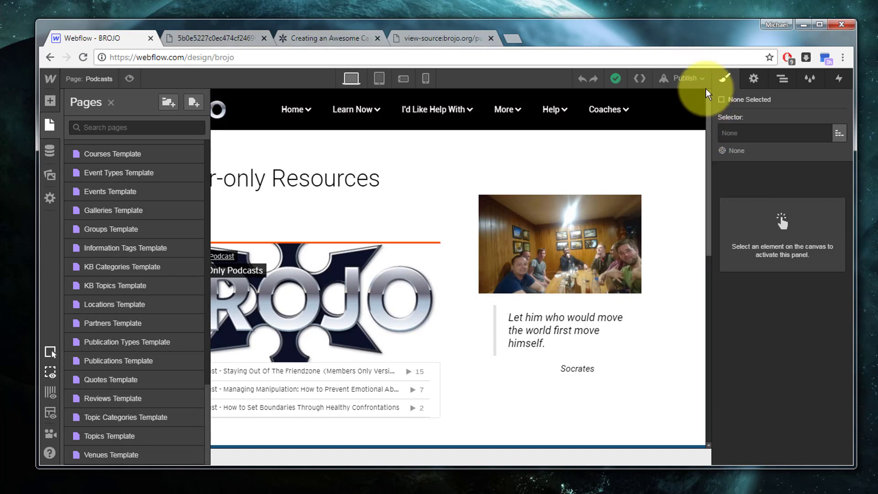
left_click(685, 79)
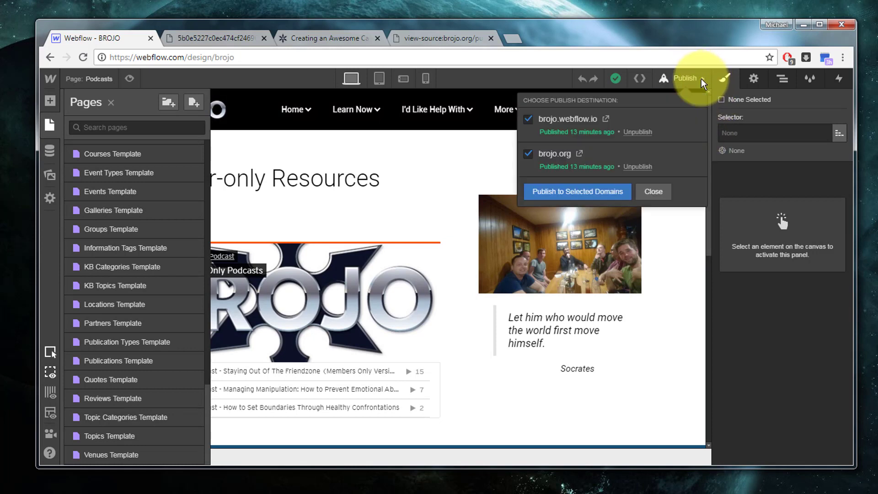
left_click(599, 200)
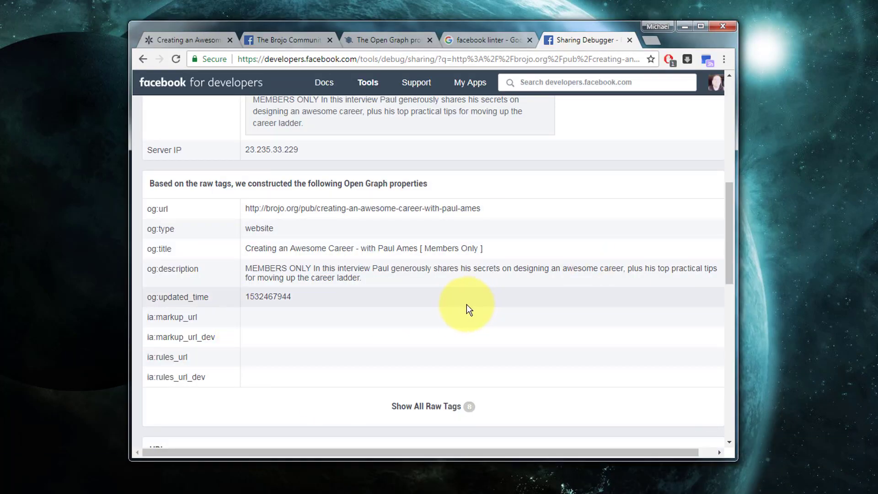
- Re-scrape the article page and confirm its link preview shows the BROJO superguy image
scroll(466, 309, "up", 6)
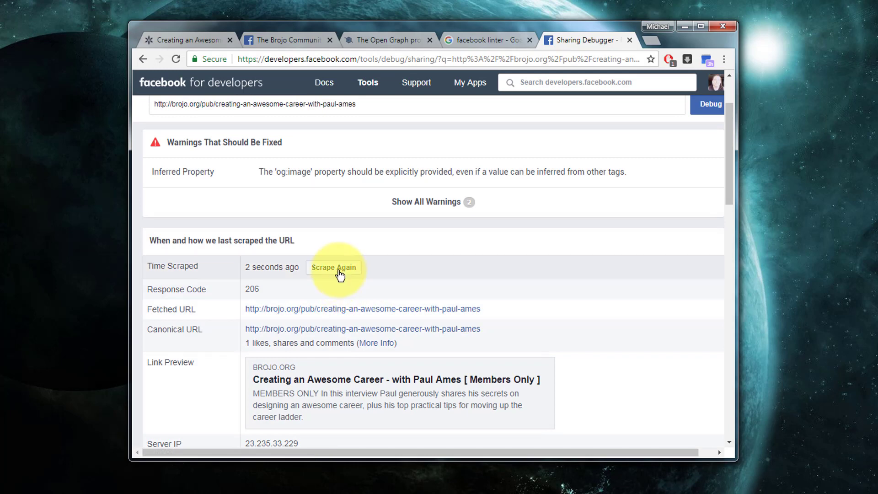
left_click(340, 273)
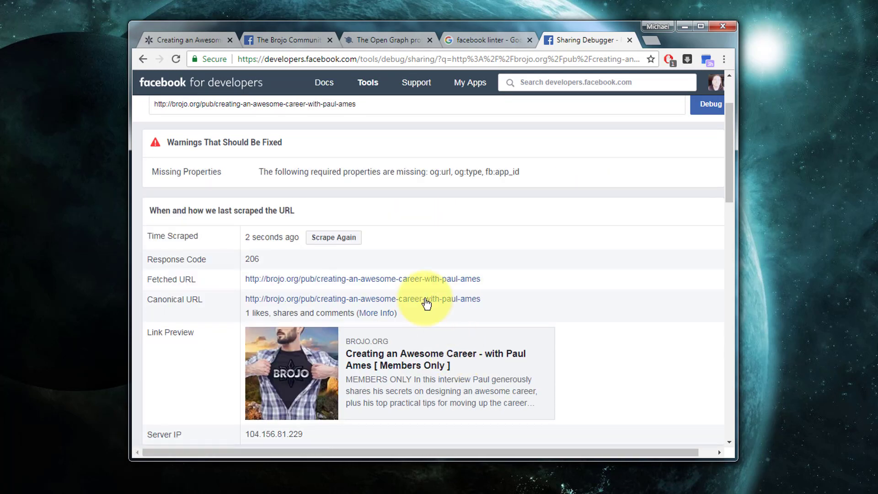
scroll(545, 316, "down", 2)
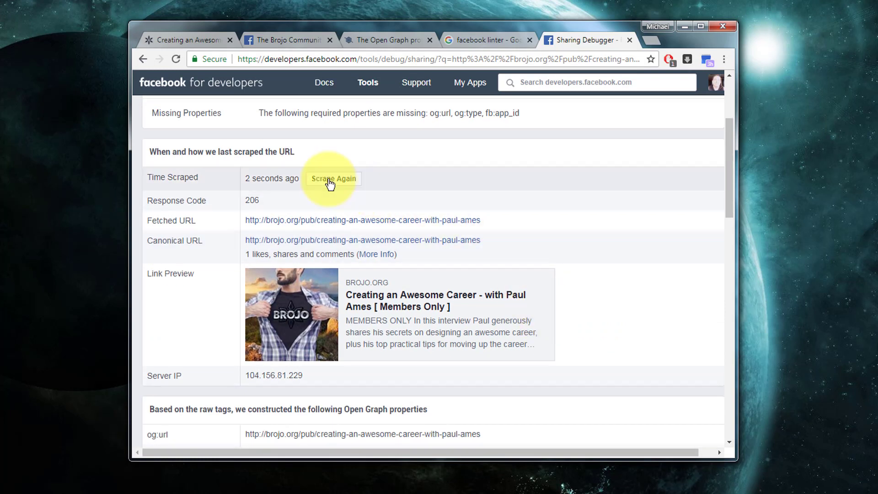